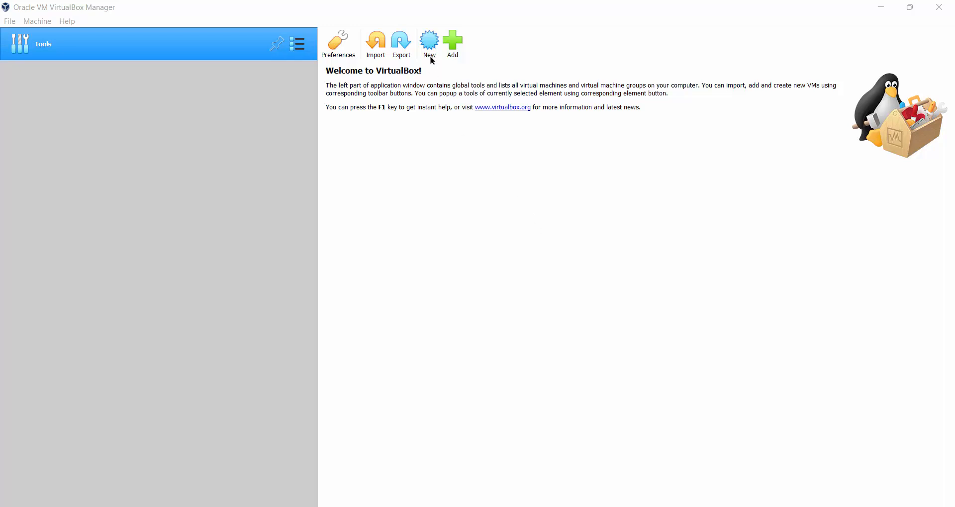
Step: Start a new virtual machine named "Fedora workstation" with type Linux, version Fedora (64-bit), and 16384 MB of memory
click(431, 41)
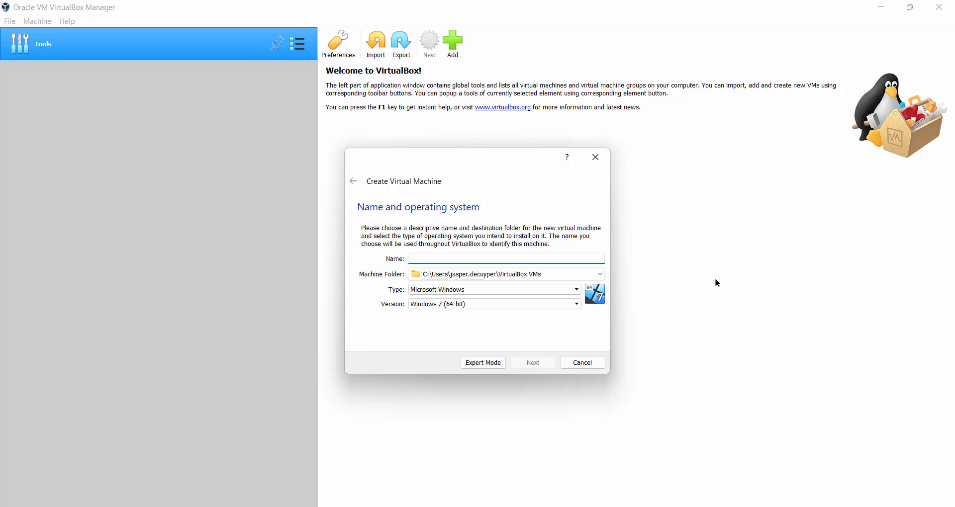
text(Fedor)
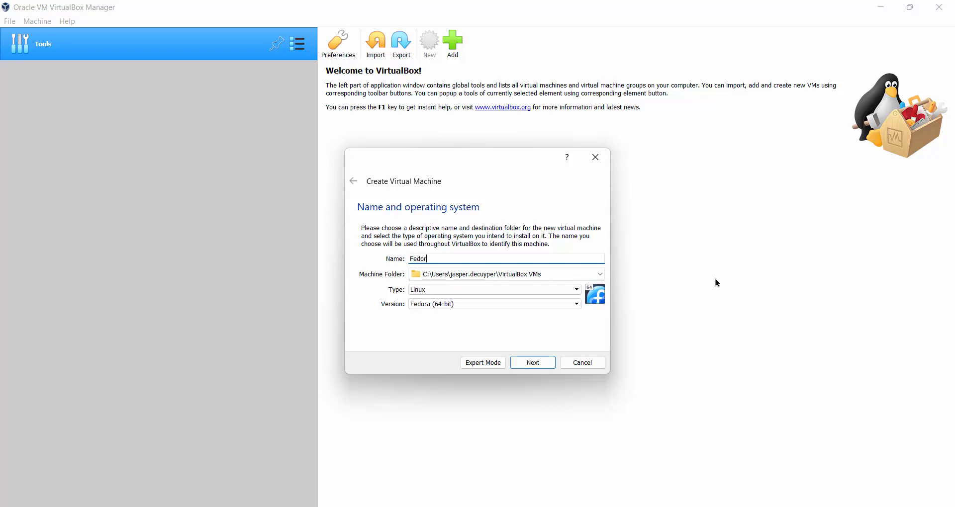
text(a workstation)
click(531, 362)
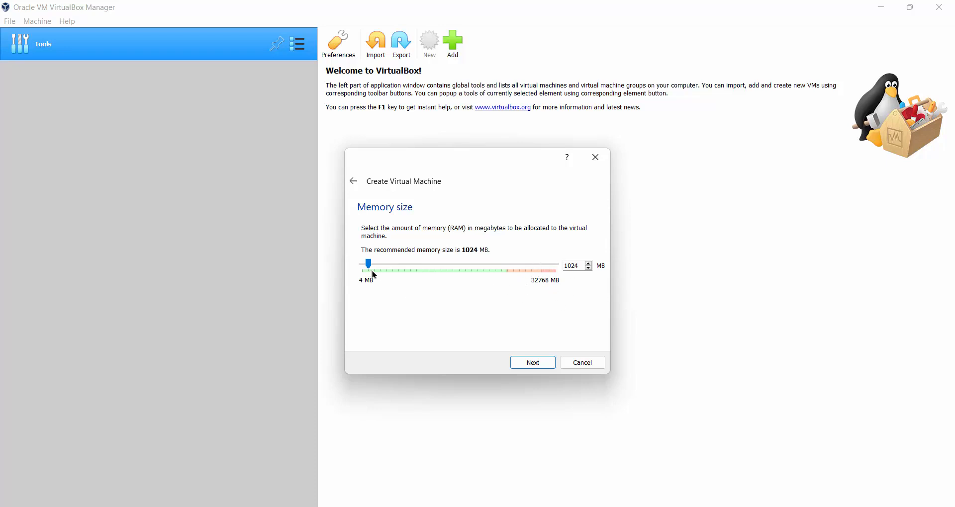
drag(385, 270, 462, 293)
click(537, 365)
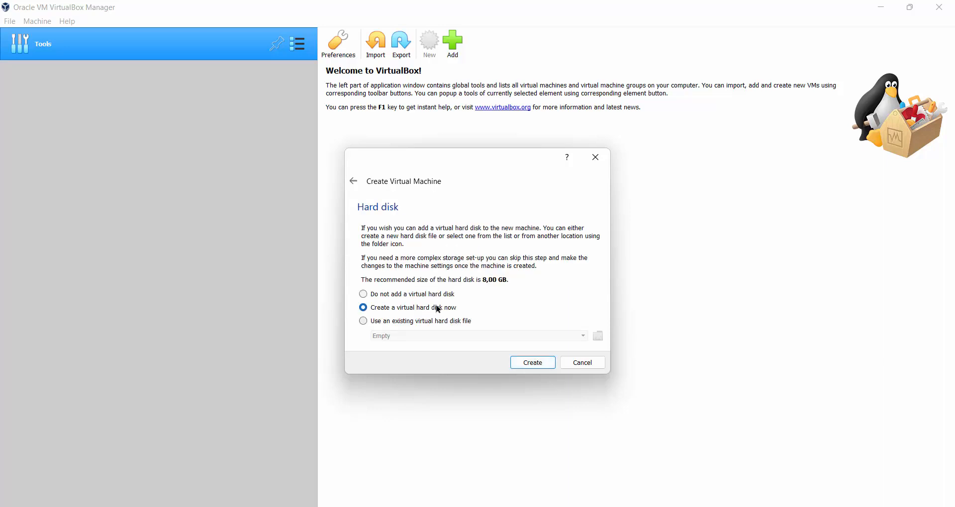
Step: Create a dynamically allocated VDI virtual hard disk of 50 GB for the new virtual machine
click(530, 365)
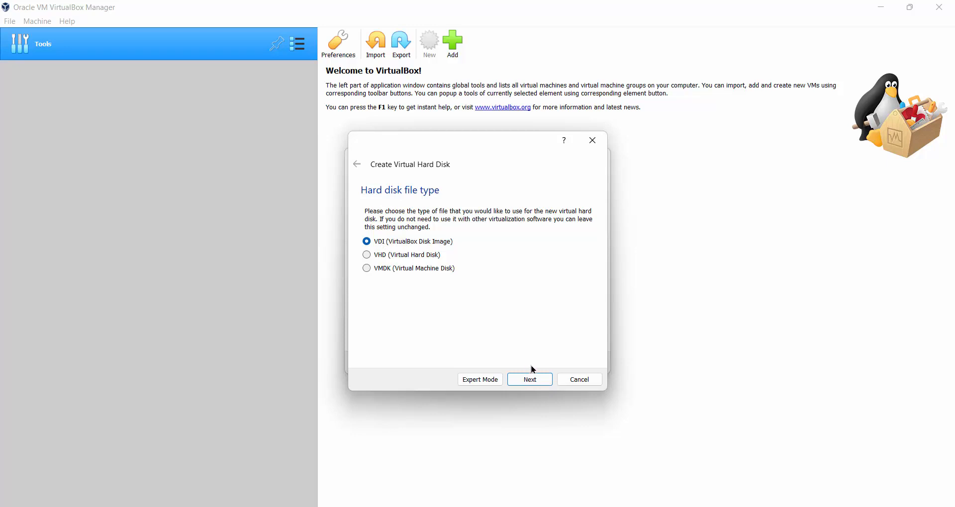
click(530, 380)
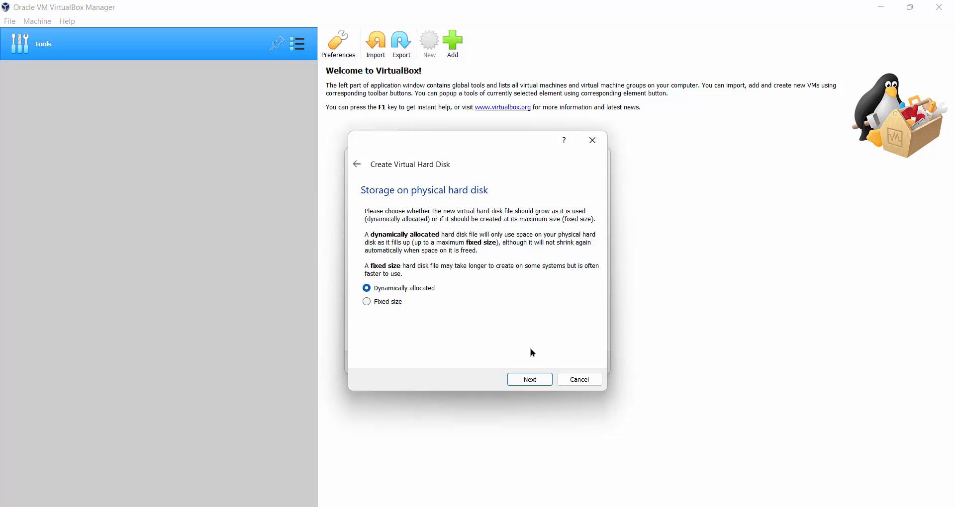
click(536, 383)
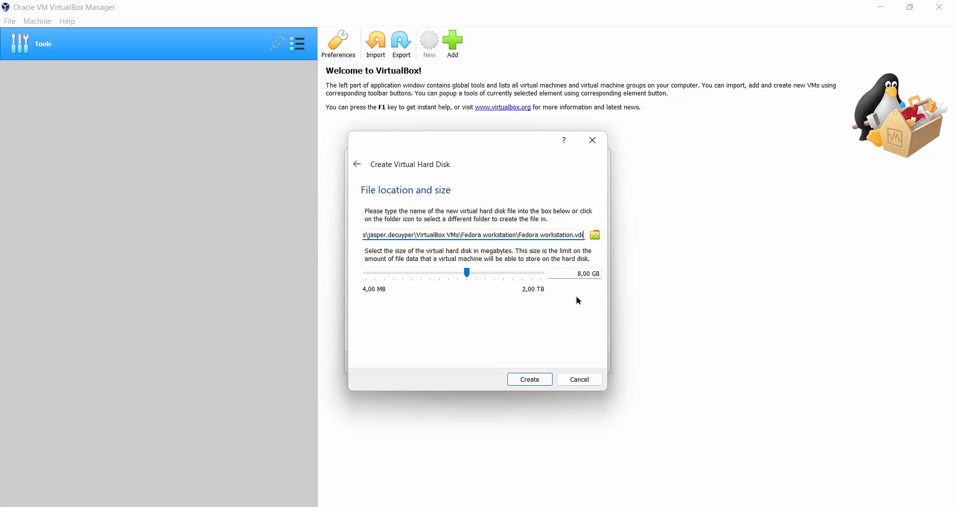
click(577, 275)
key(Delete)
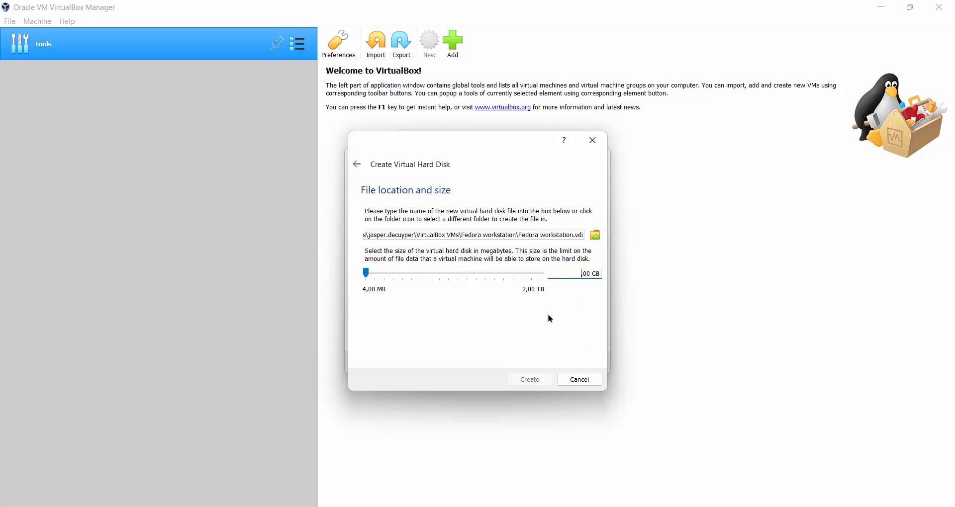
text(50)
click(531, 380)
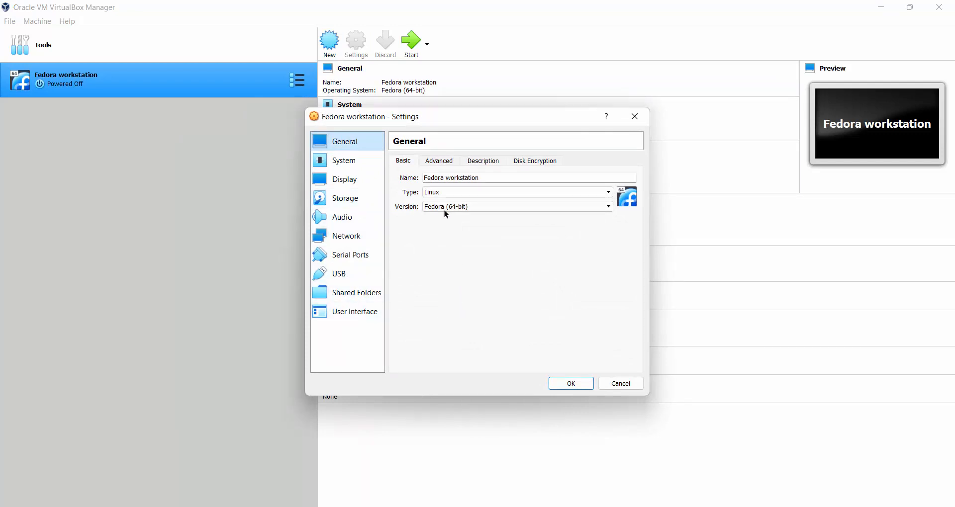
click(436, 164)
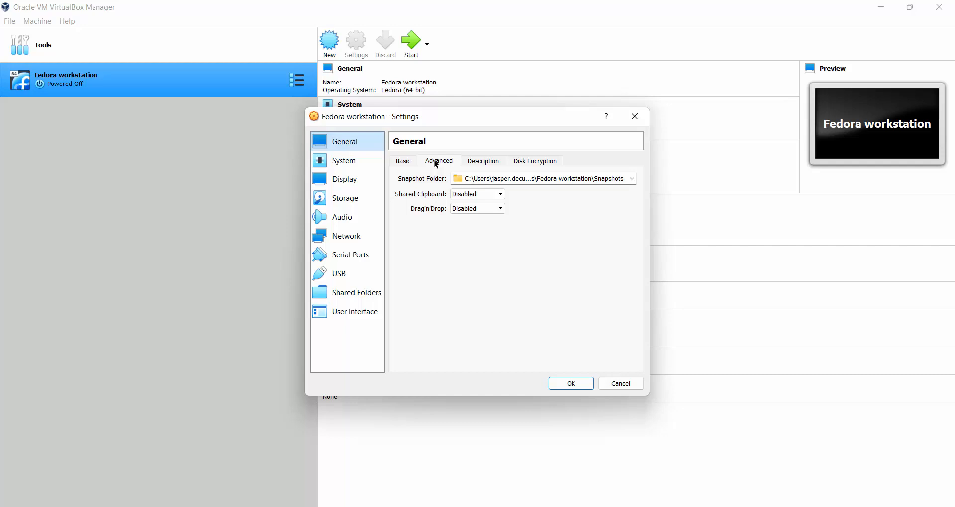
click(486, 164)
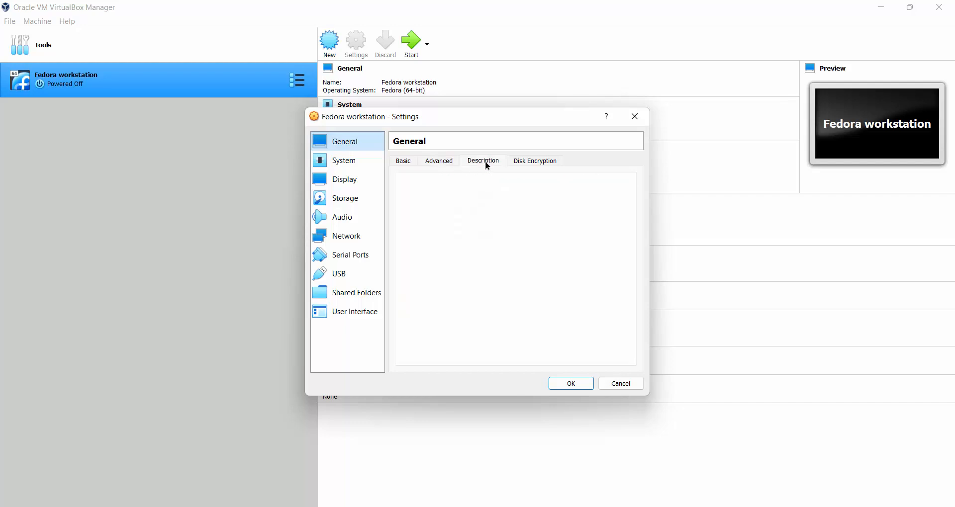
click(523, 165)
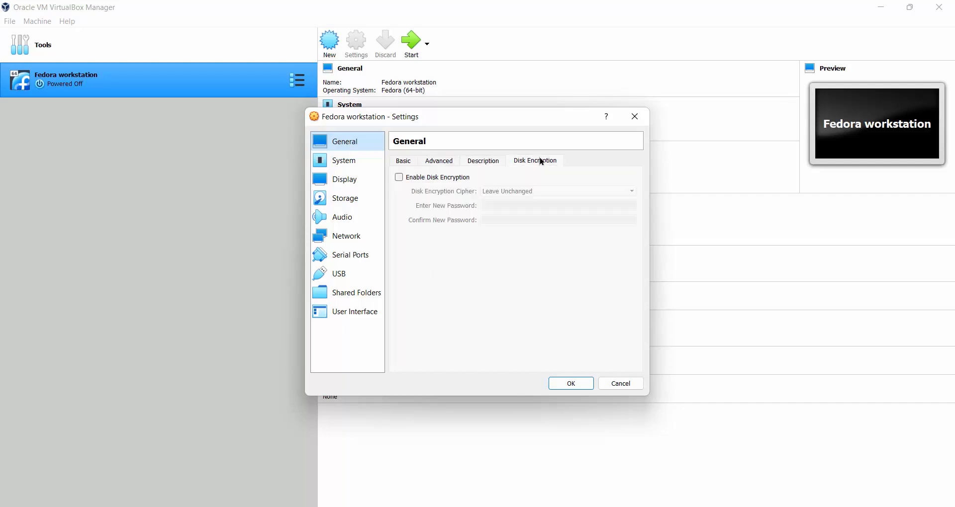
Step: Set the Fedora workstation machine's processor count to 6 in its system settings and check the acceleration options
click(344, 164)
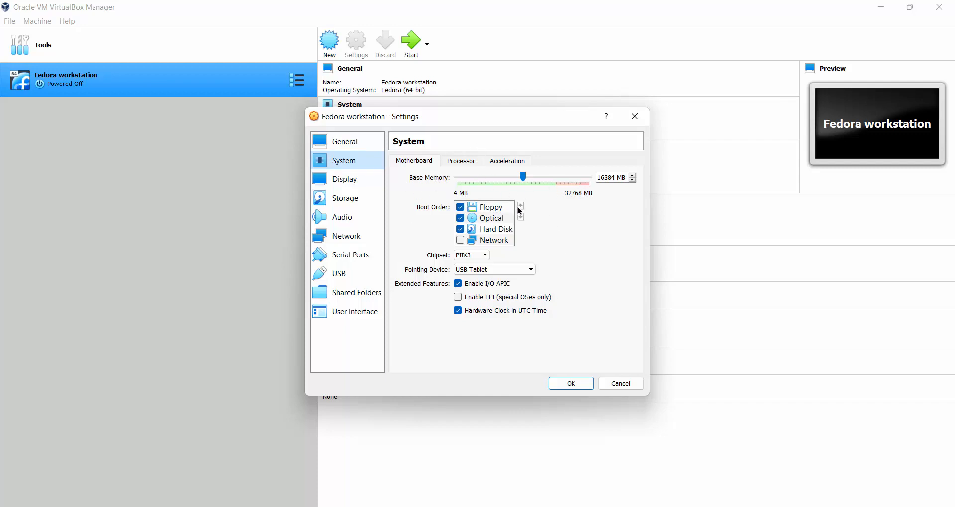
click(468, 164)
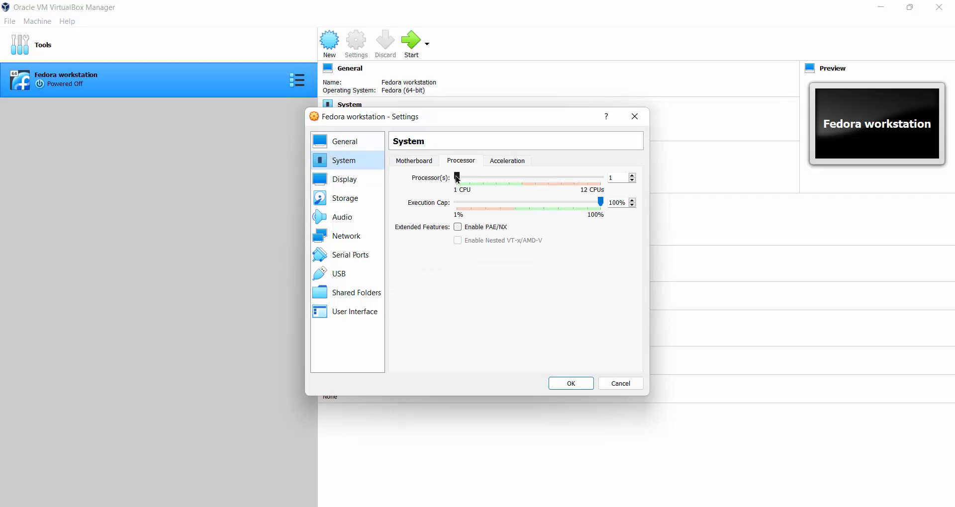
drag(456, 178, 531, 187)
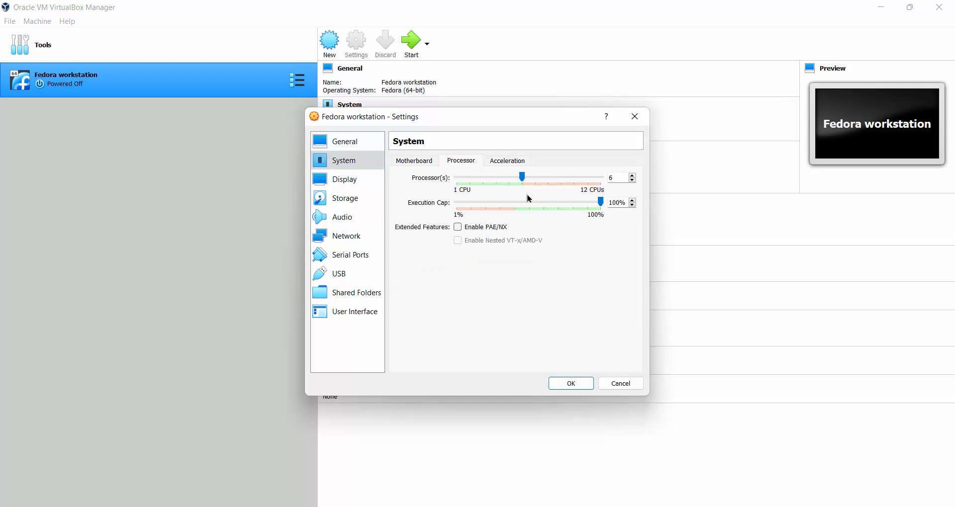
click(506, 163)
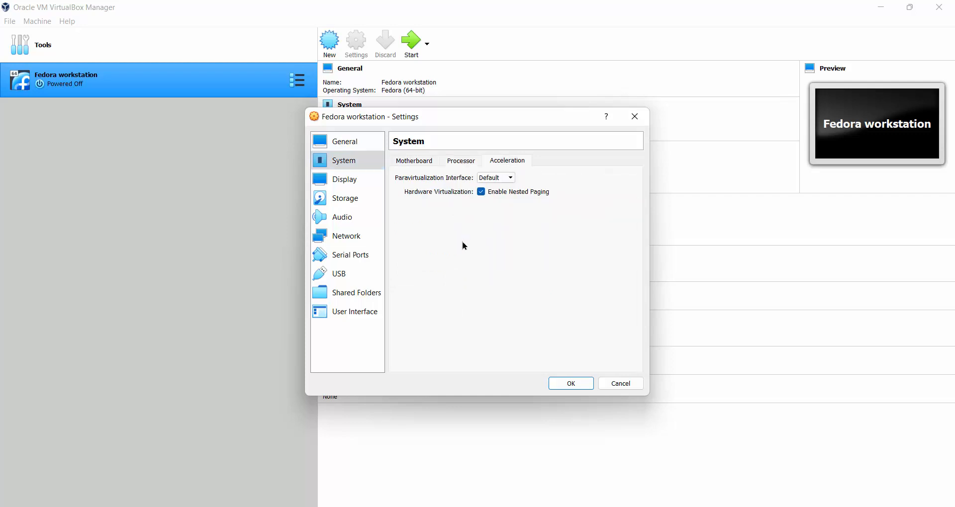
Step: Disable floppy booting and reorder the boot devices so that Hard Disk comes first and Optical second
click(413, 165)
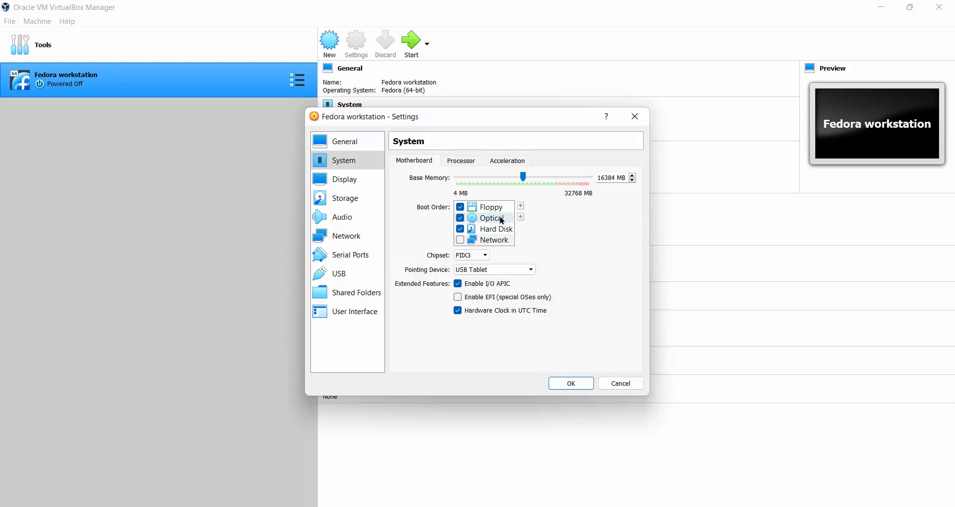
click(460, 207)
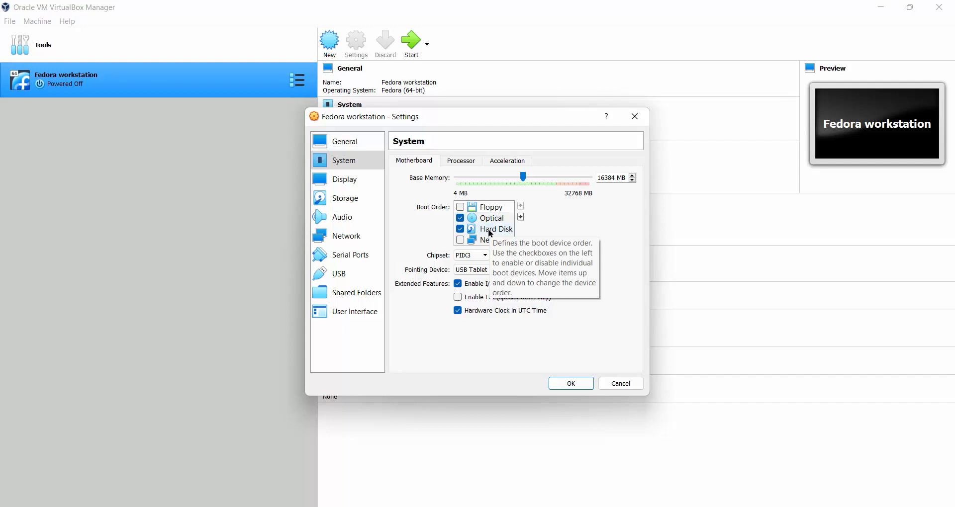
click(490, 231)
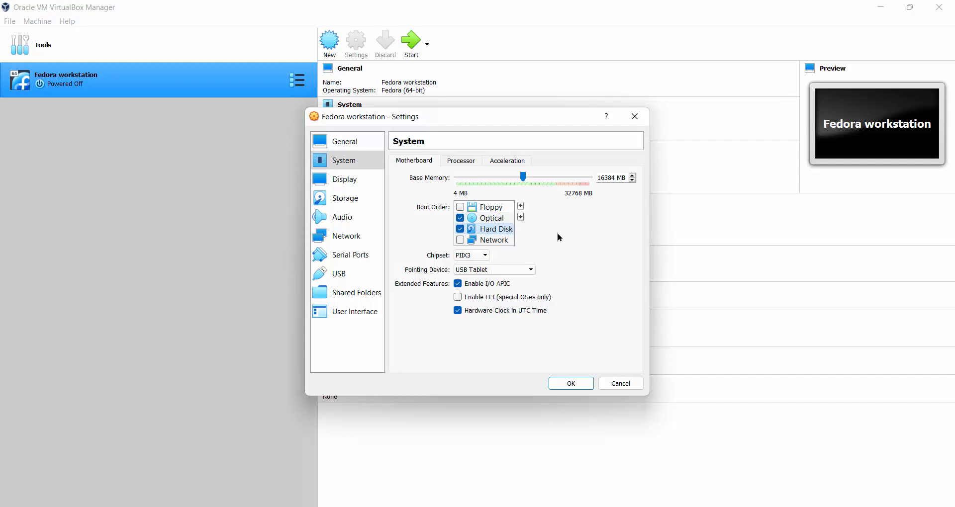
click(521, 206)
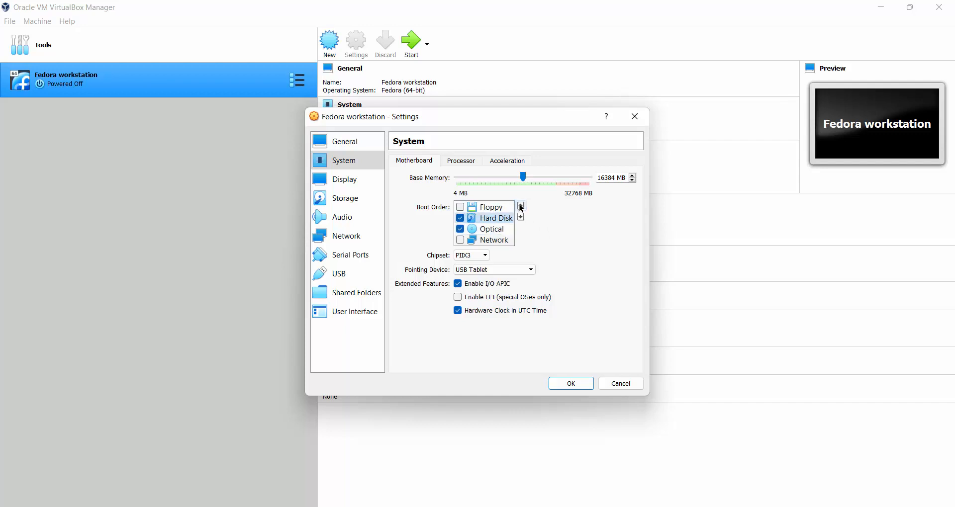
click(521, 206)
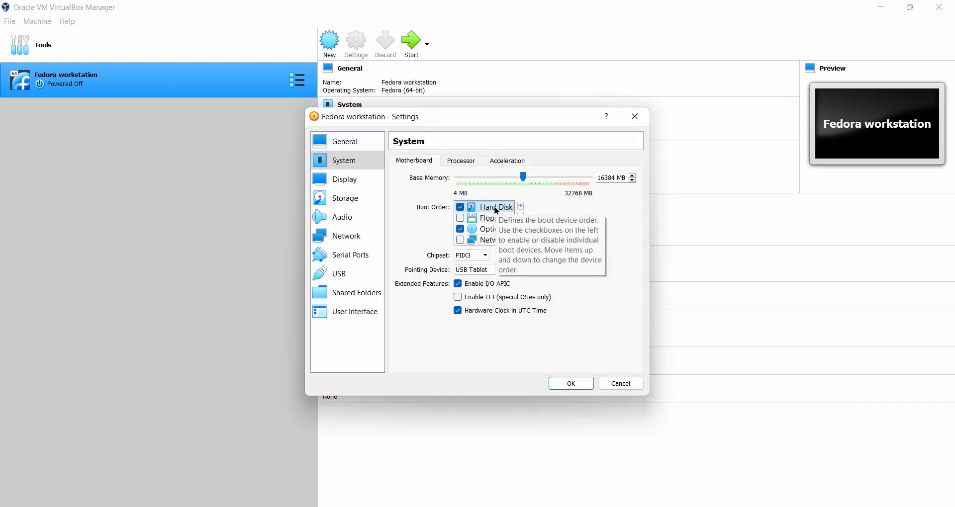
click(493, 230)
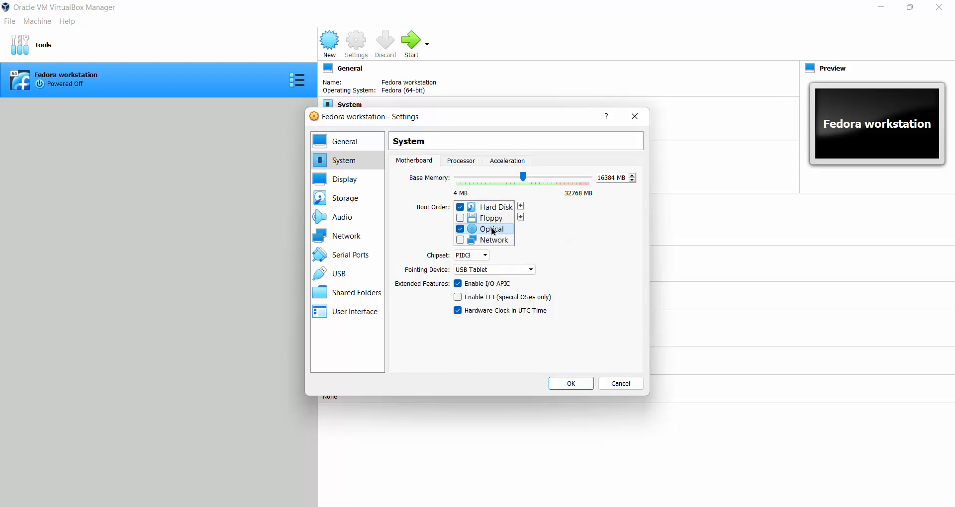
click(521, 206)
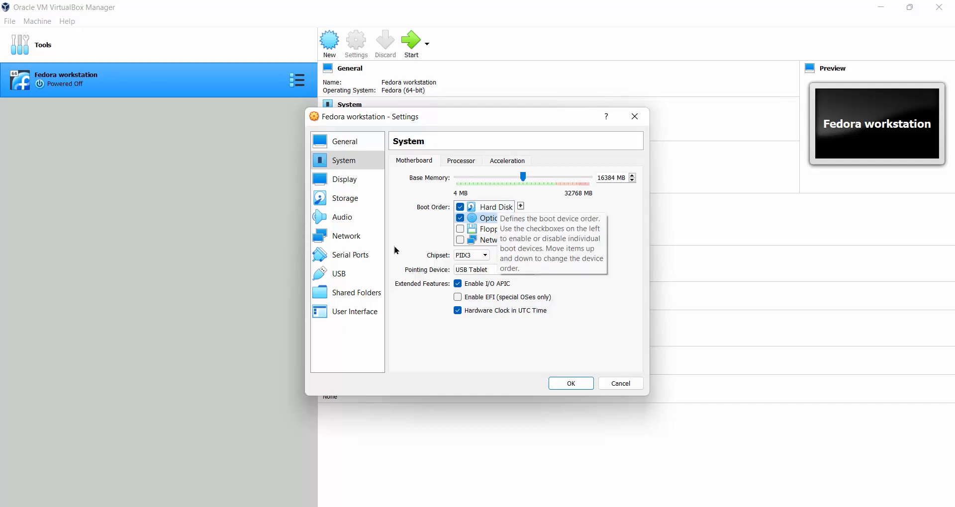
Step: Set the virtual machine's video memory to 128 MB in its display settings
click(345, 181)
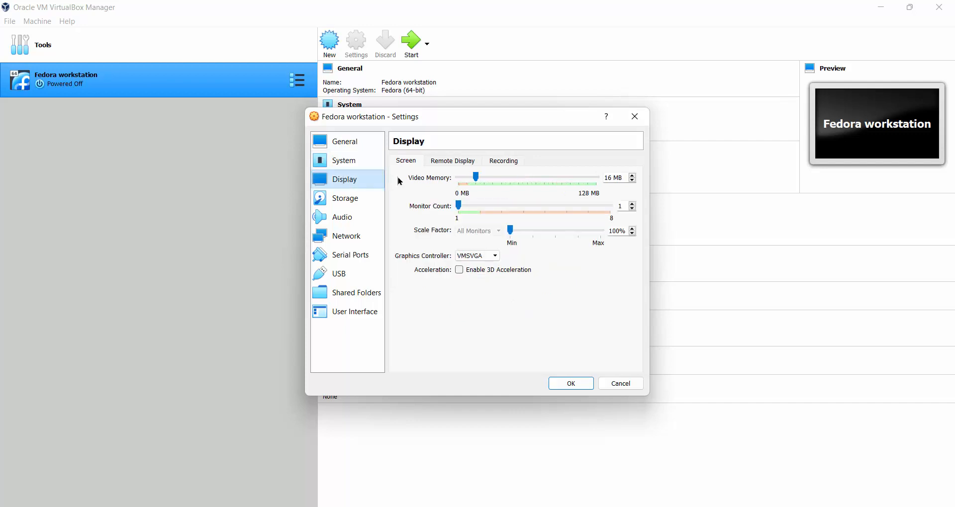
drag(478, 179, 597, 179)
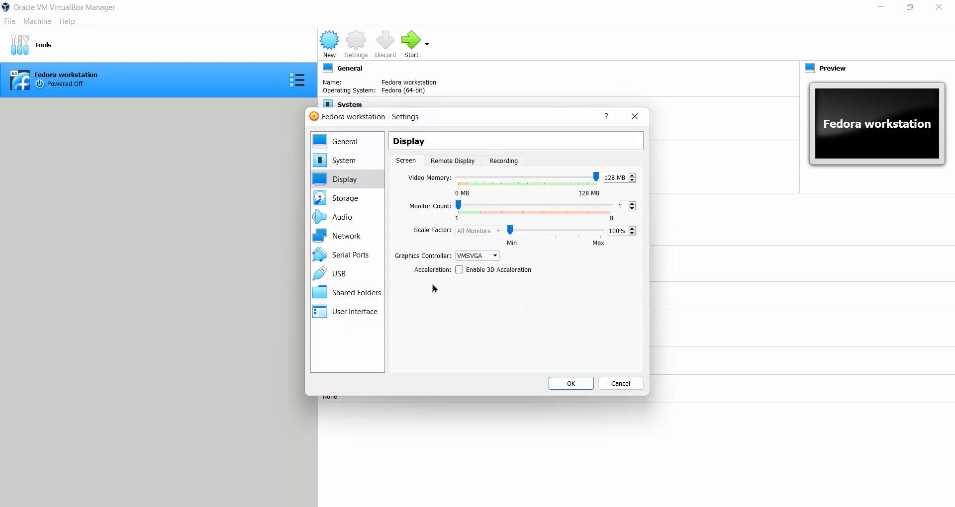
Step: Attach the Fedora-Workstation-Live-x86_64-36-1.5 disk image from the "0. Software & ISO" folder to the empty optical drive of the IDE controller
click(357, 204)
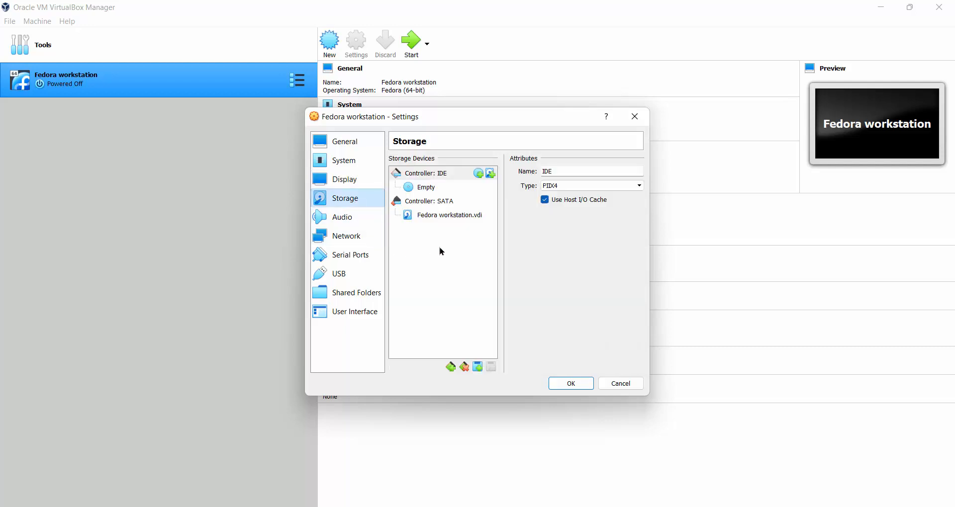
click(427, 189)
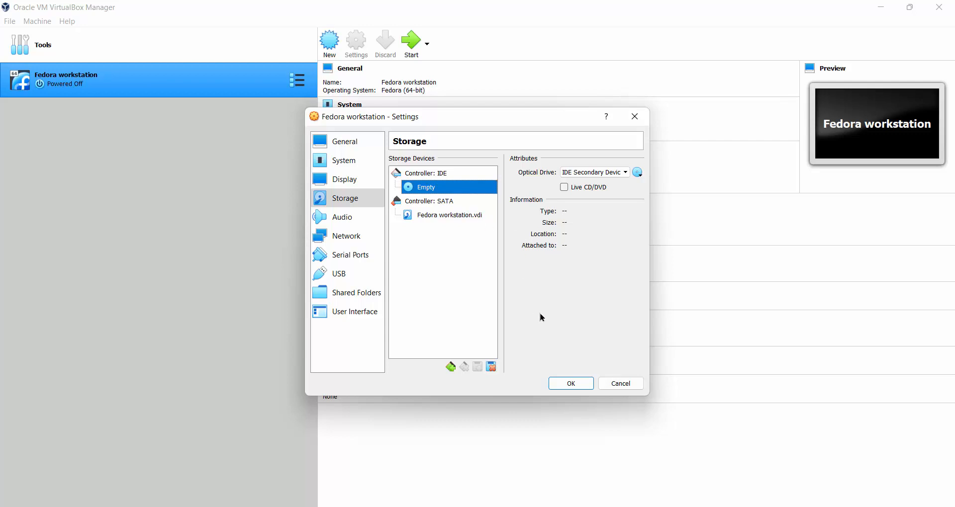
click(638, 173)
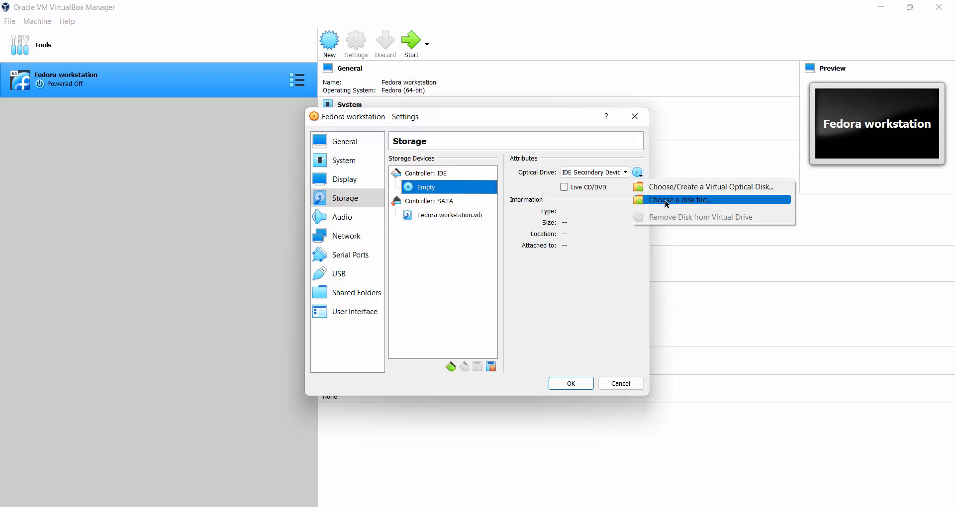
click(667, 202)
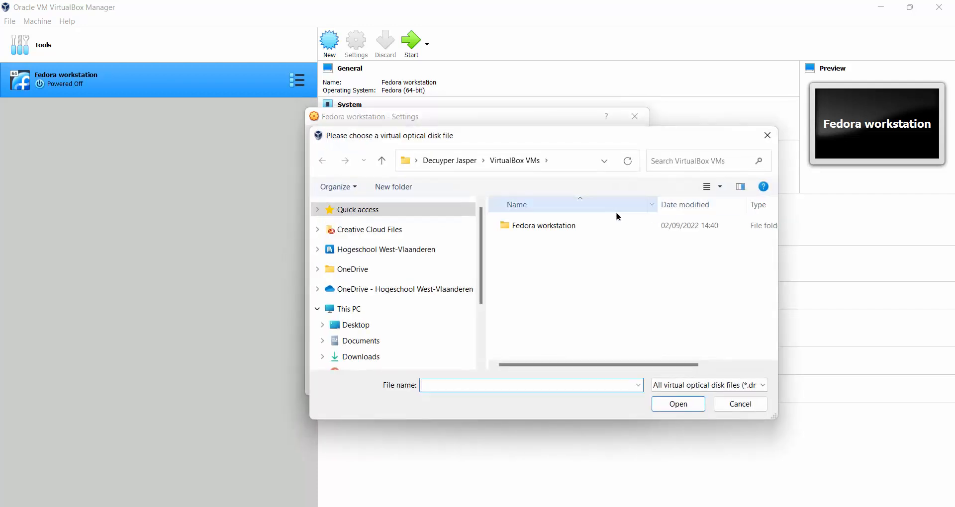
click(454, 289)
click(530, 246)
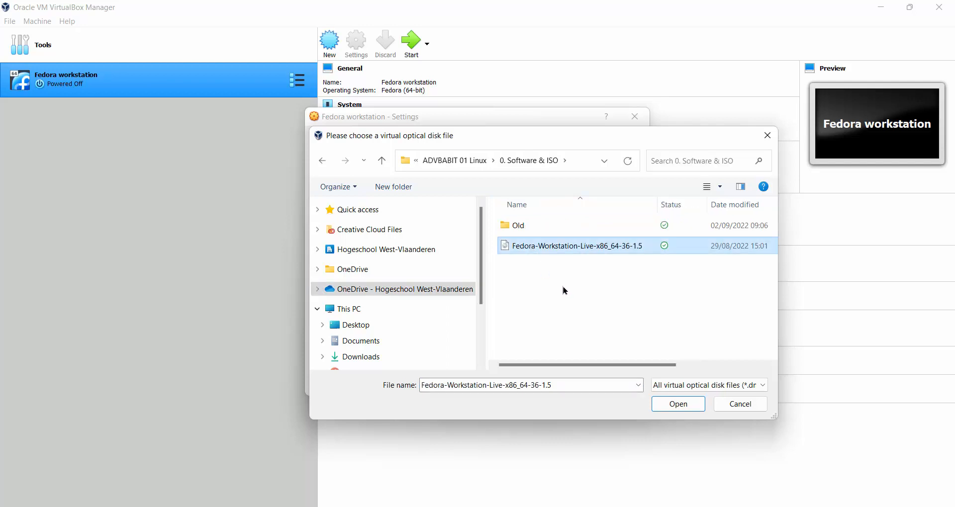
click(677, 405)
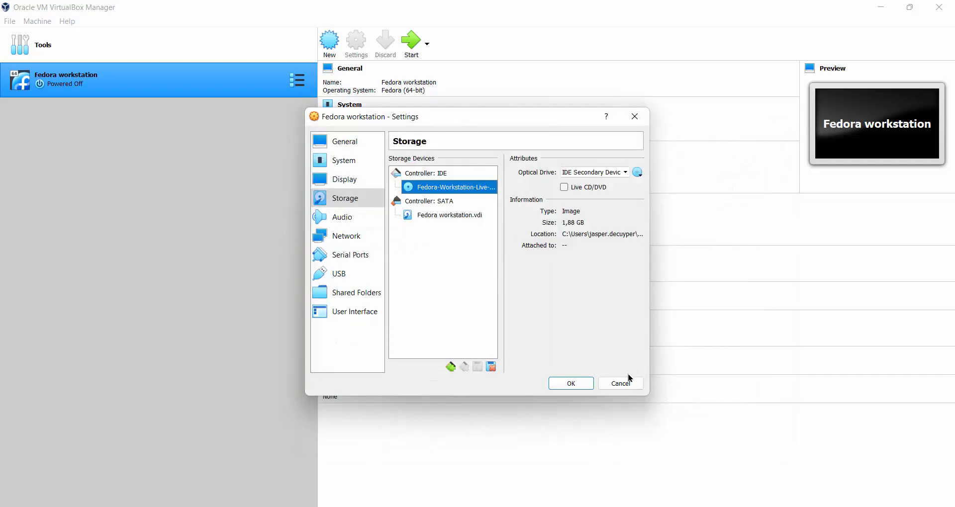
Step: Review the audio, network, serial port, USB and shared folder settings, and save the virtual machine's configuration
click(348, 222)
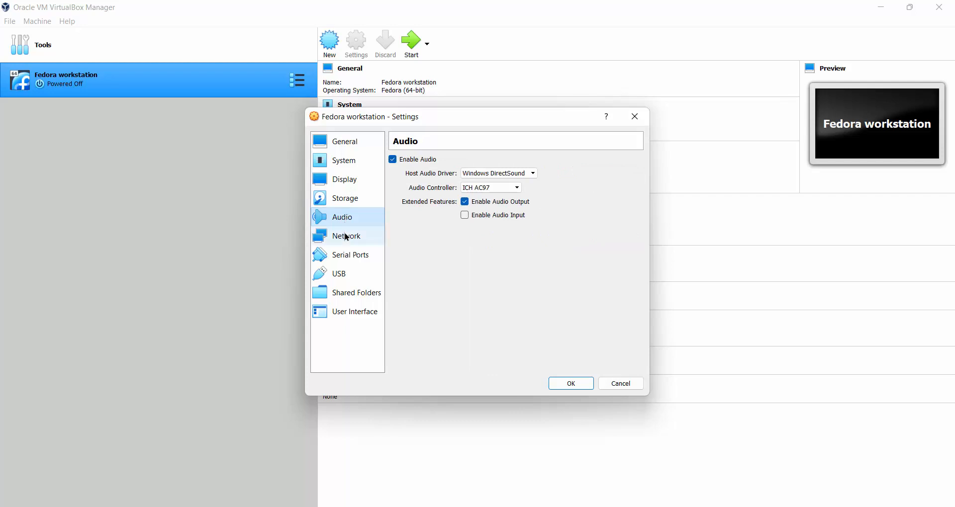
click(347, 239)
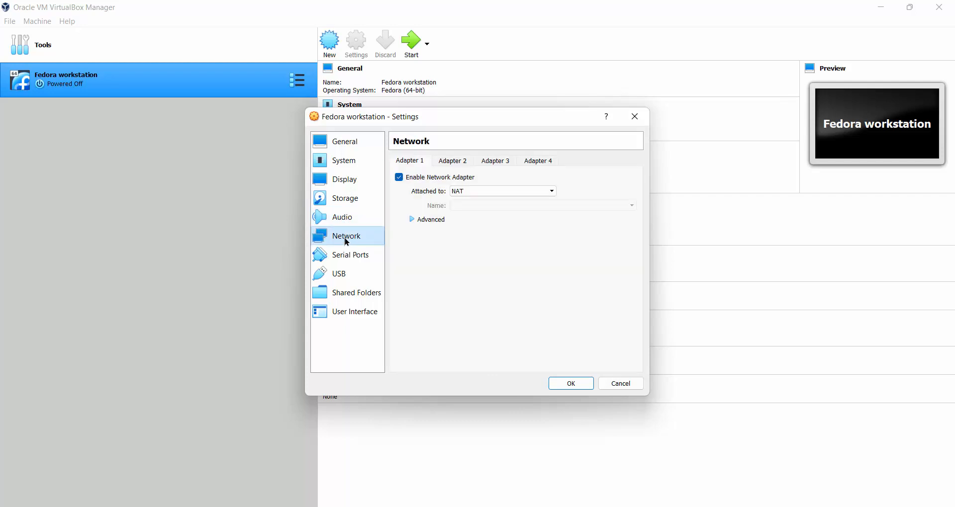
click(349, 257)
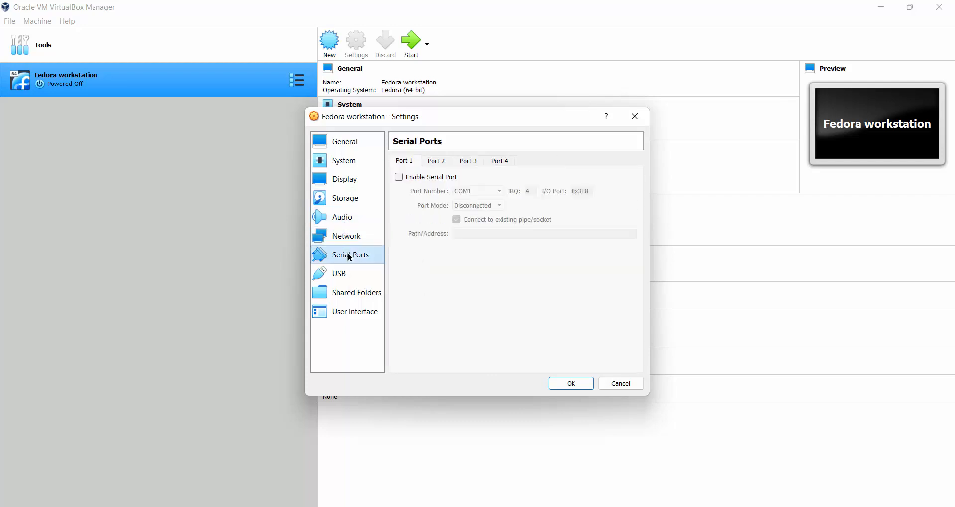
click(350, 277)
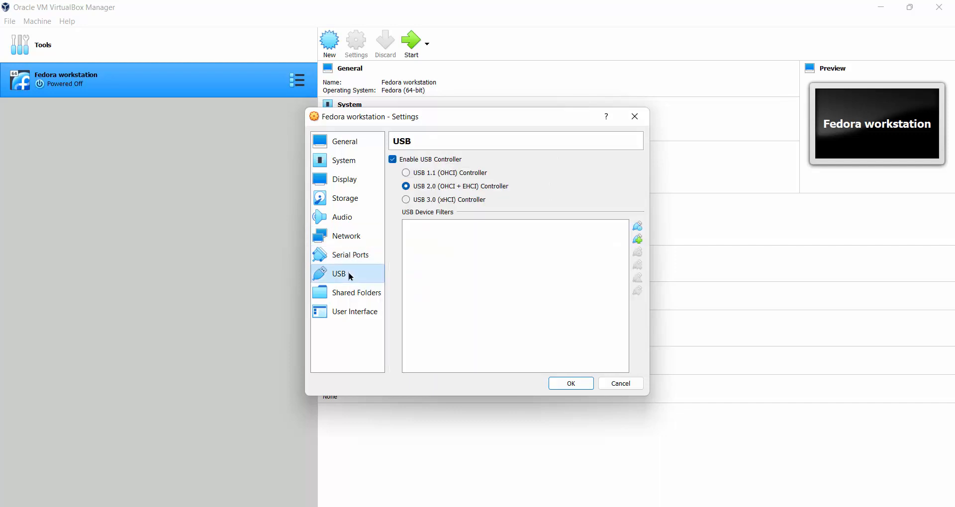
click(350, 298)
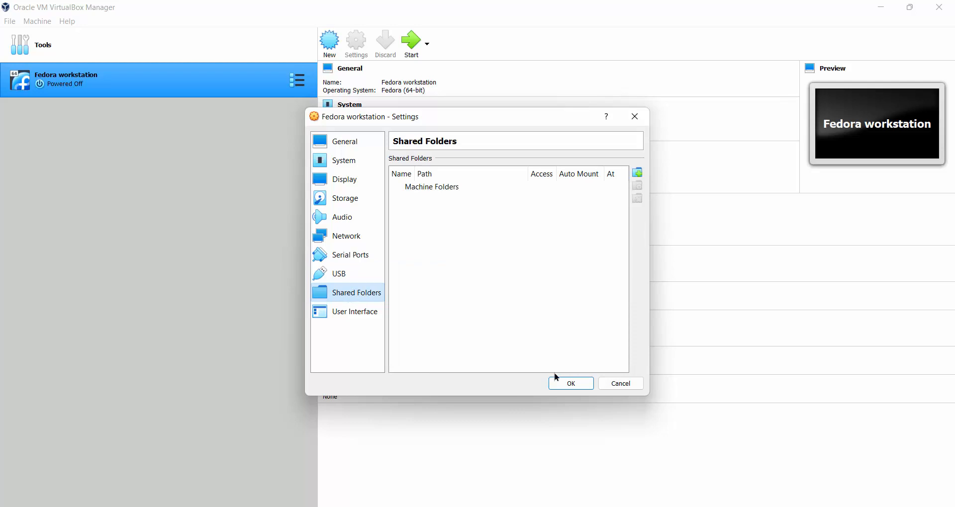
click(571, 384)
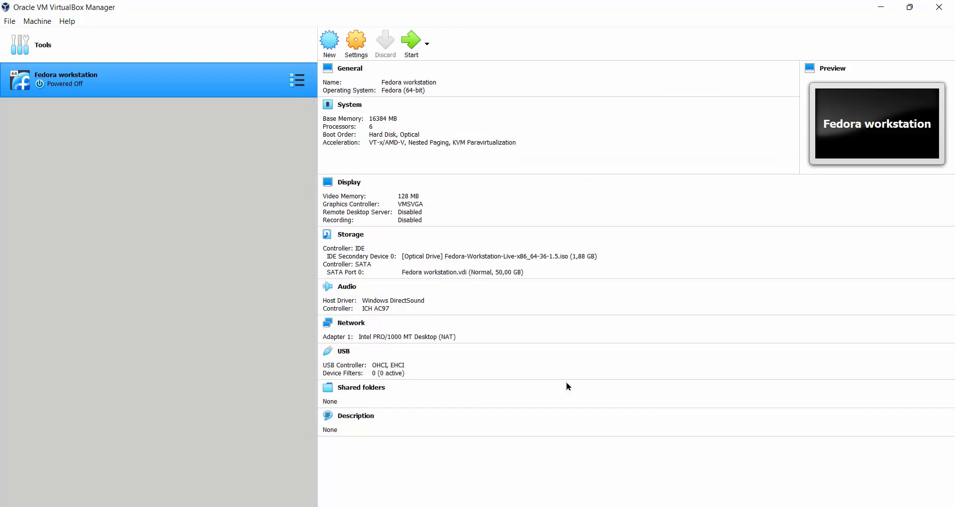